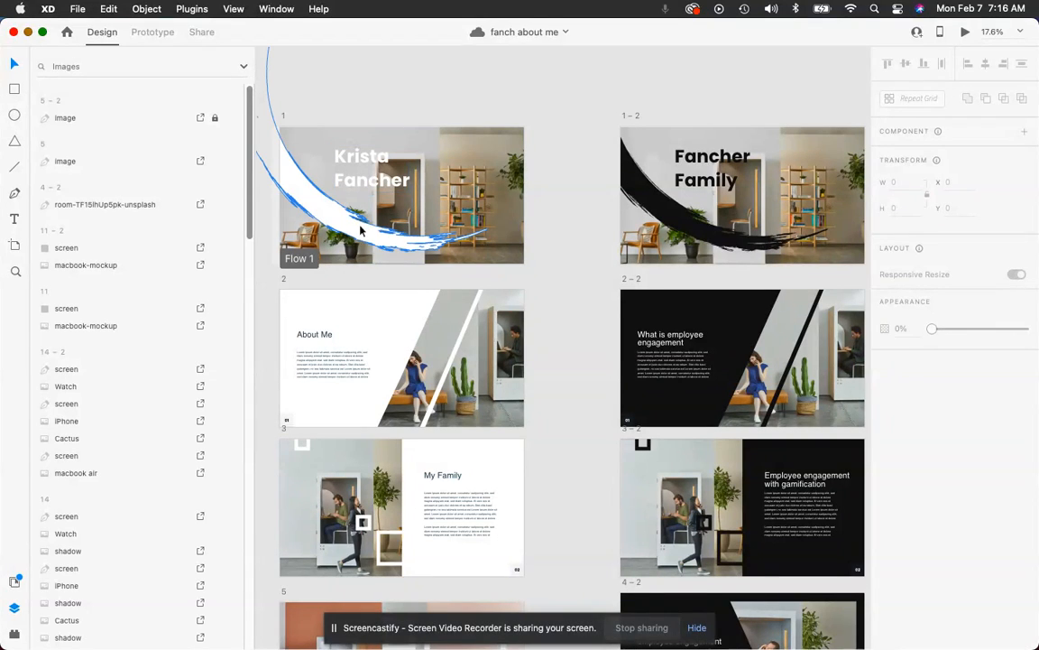
Examine the layers of artboard 1 by selecting its top layer, name title and background image in turn.
left_click(483, 176)
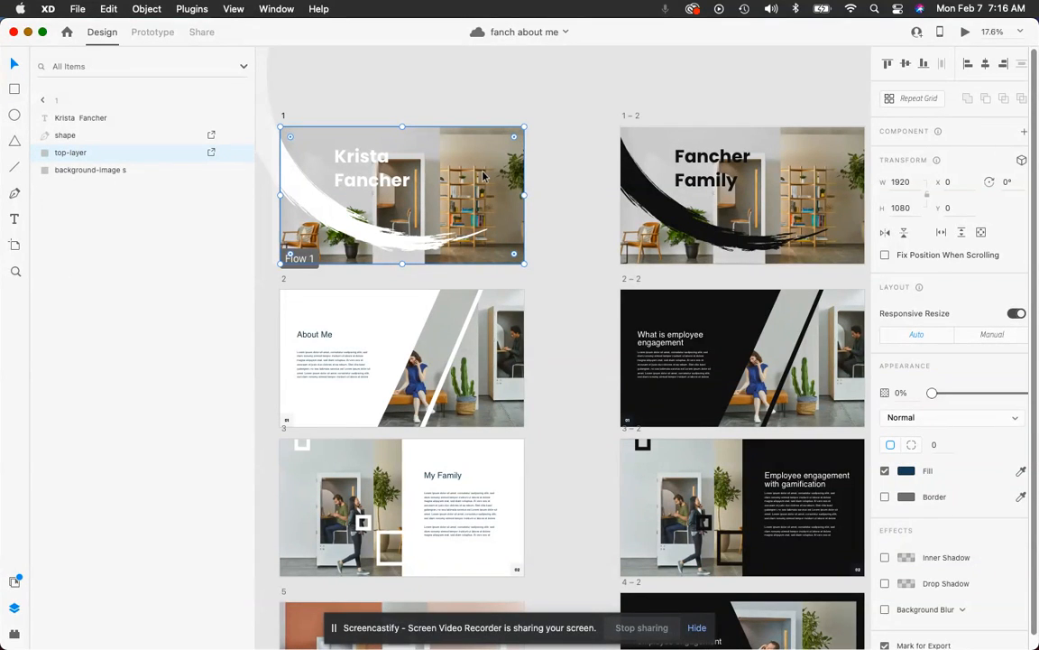
left_click(104, 118)
left_click(88, 153)
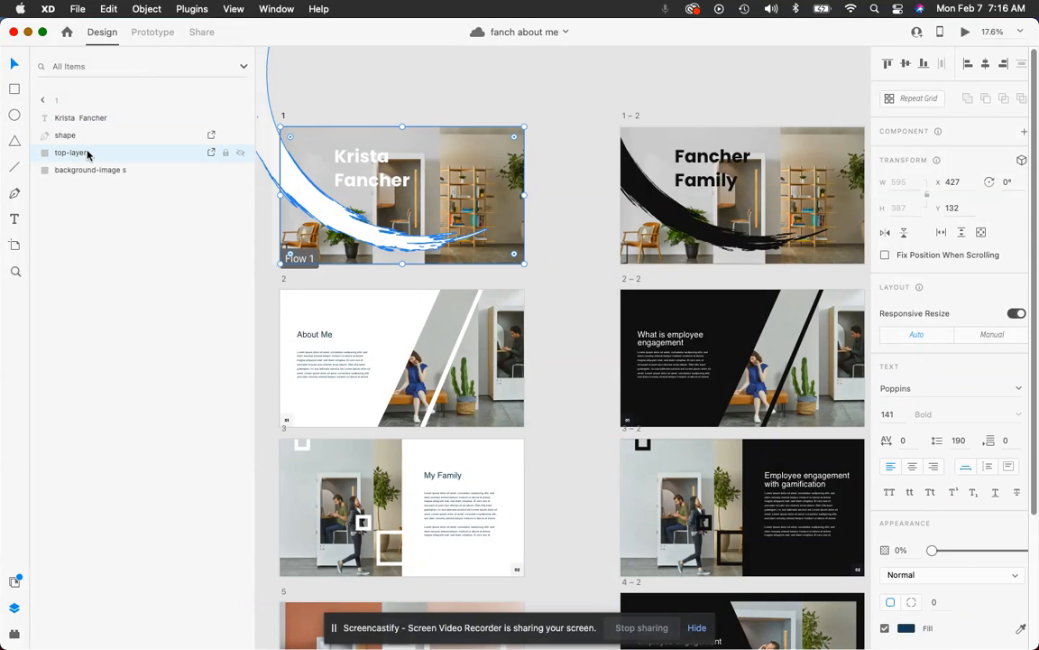
left_click(91, 172)
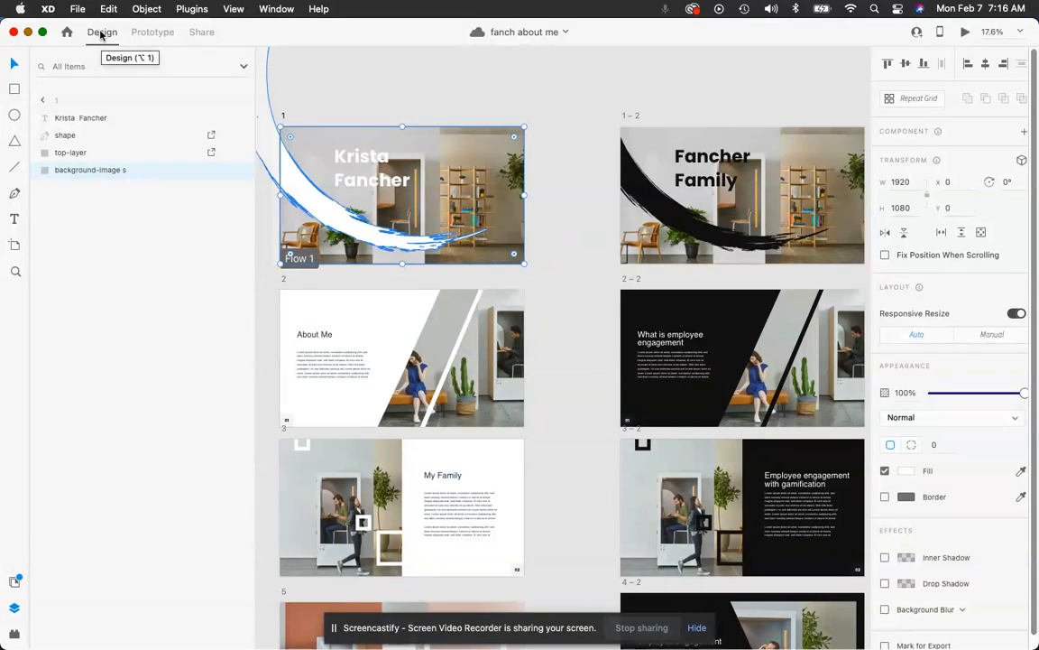
View the Share mode's link settings, return to Design mode and filter the layers to show only images.
left_click(201, 32)
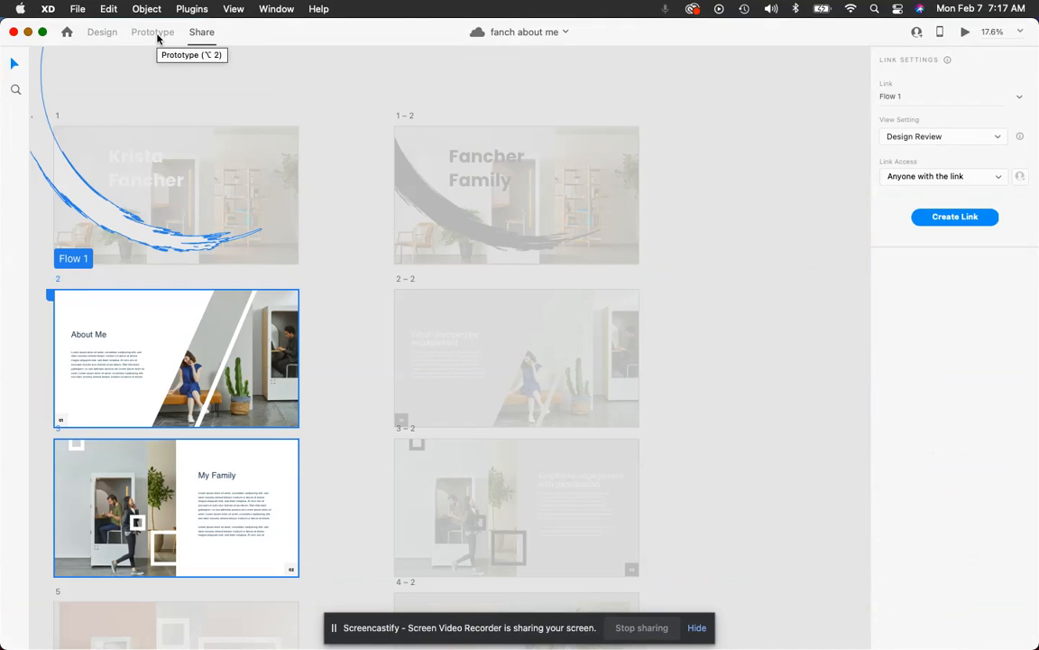
left_click(98, 37)
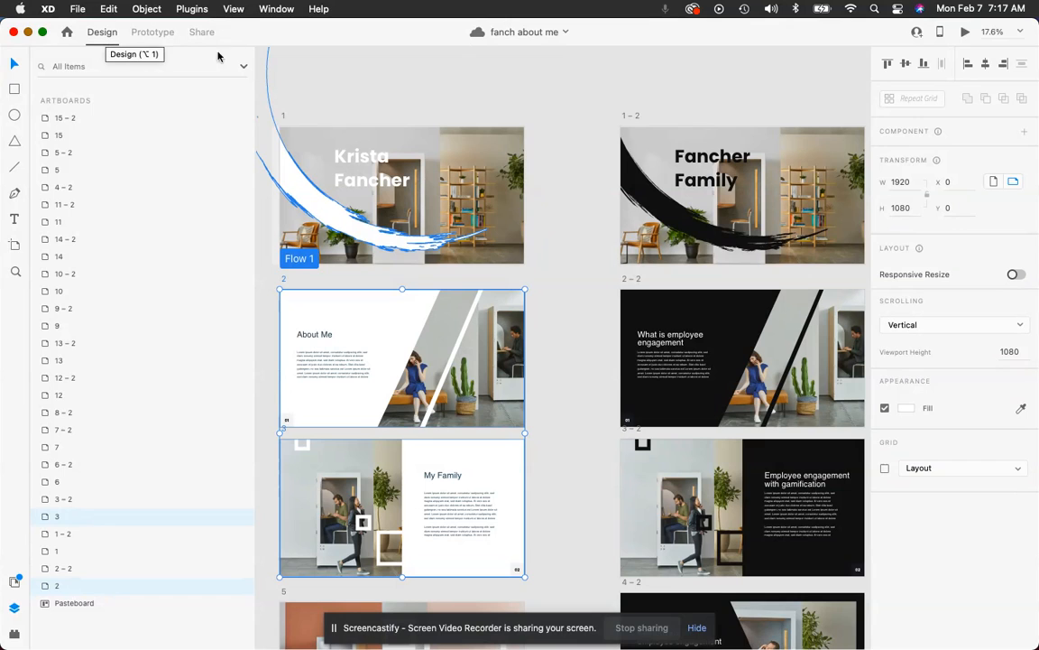
left_click(243, 67)
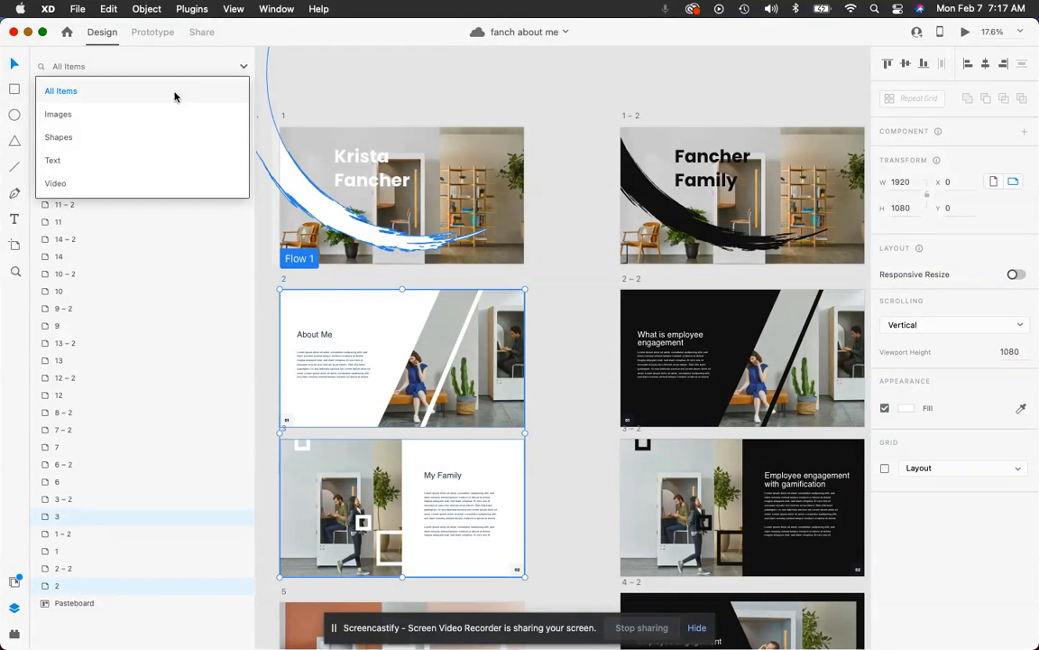
left_click(74, 118)
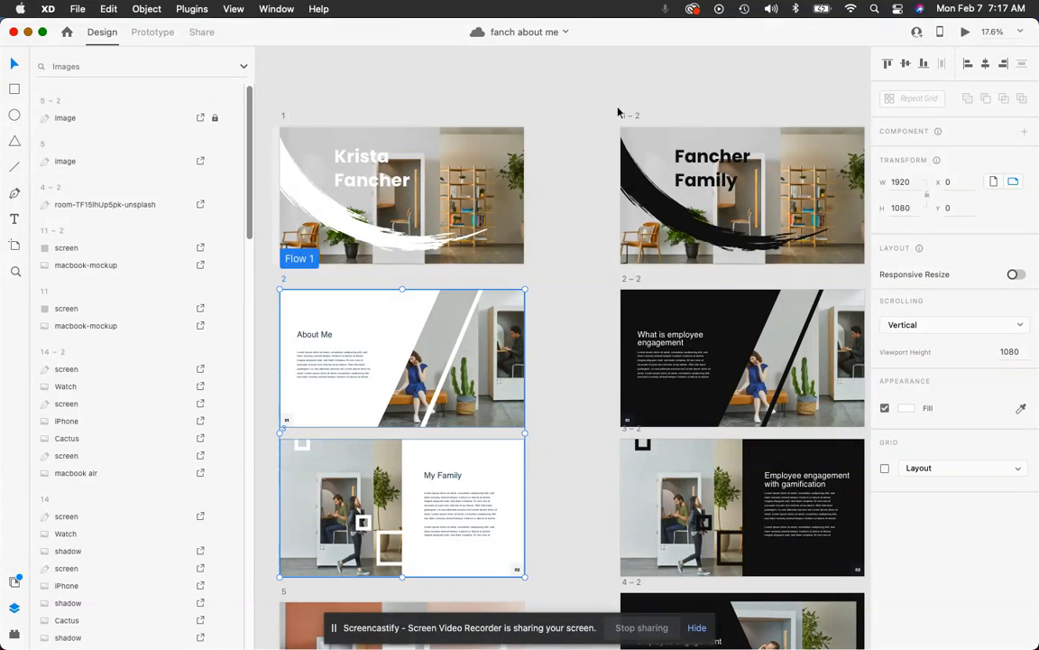
Replace the background image of artboard 1 with the pink XD image "beginner-to-advance...277.png" from the Desktop folder.
left_click(287, 118)
left_click(206, 149)
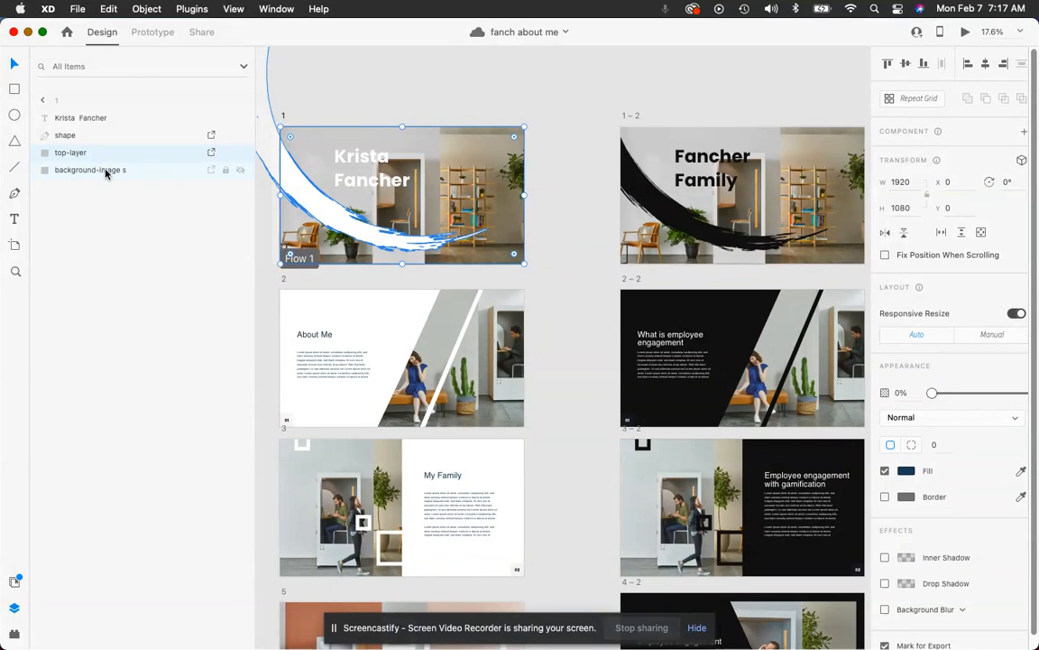
left_click(81, 171)
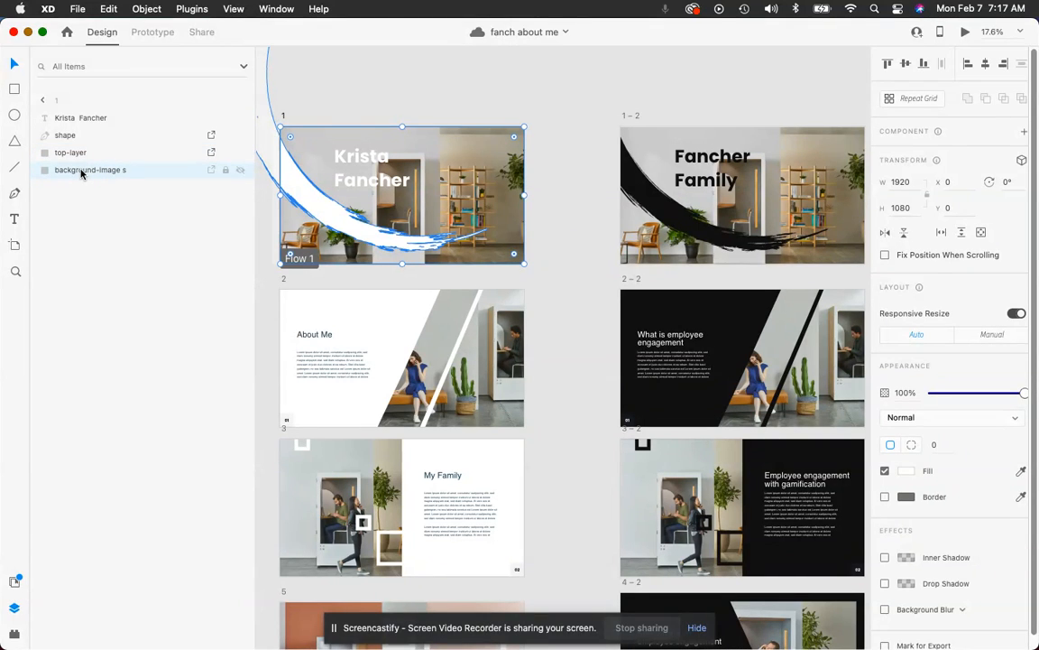
right_click(81, 173)
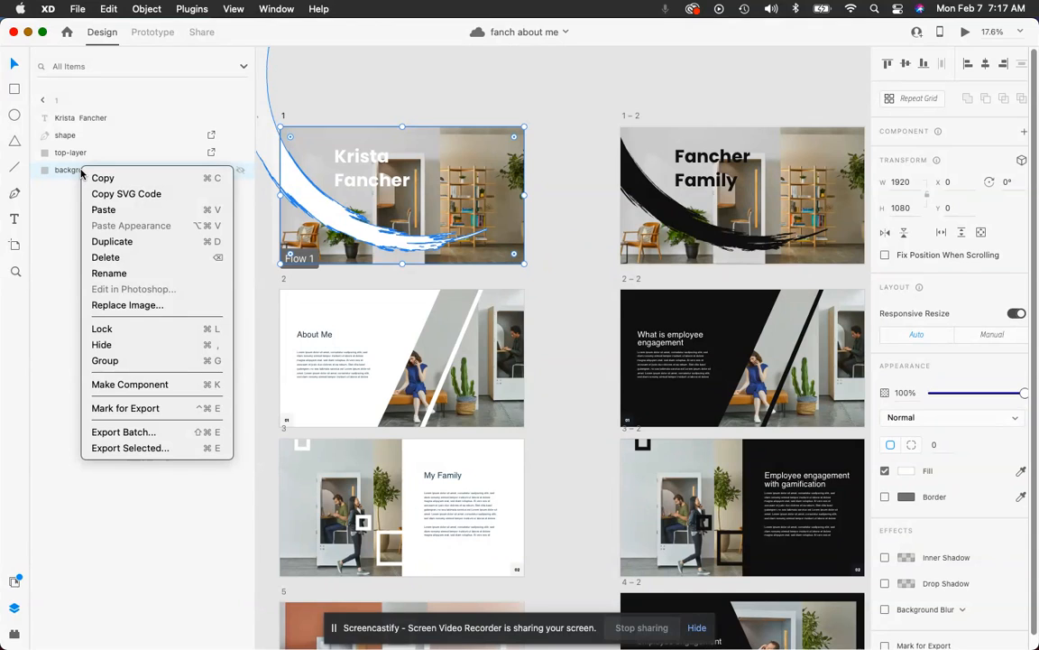
left_click(137, 307)
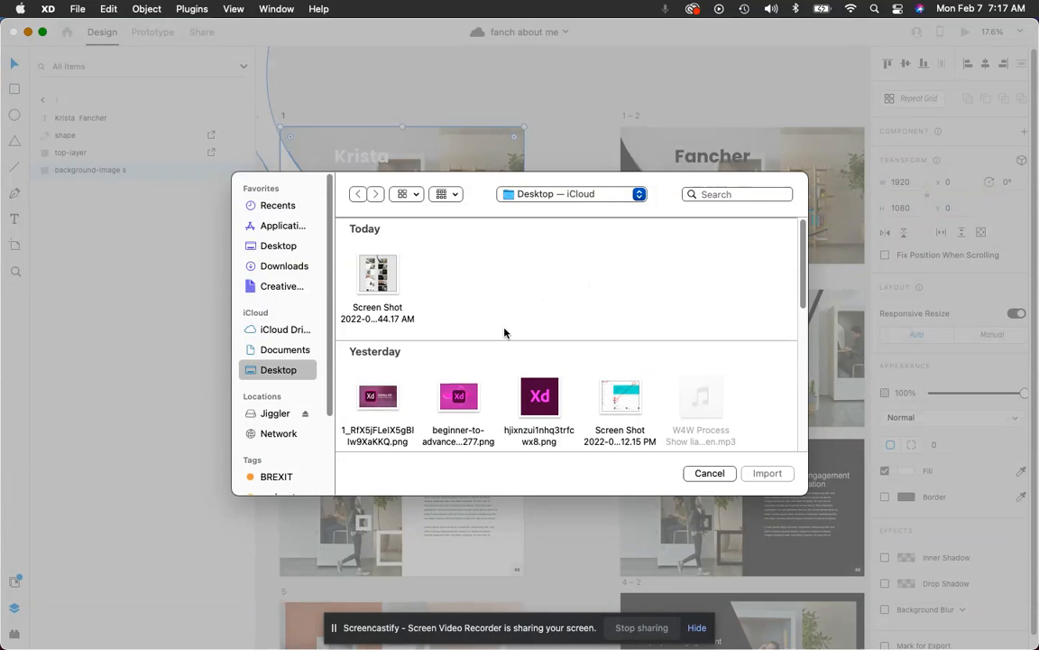
left_click(463, 402)
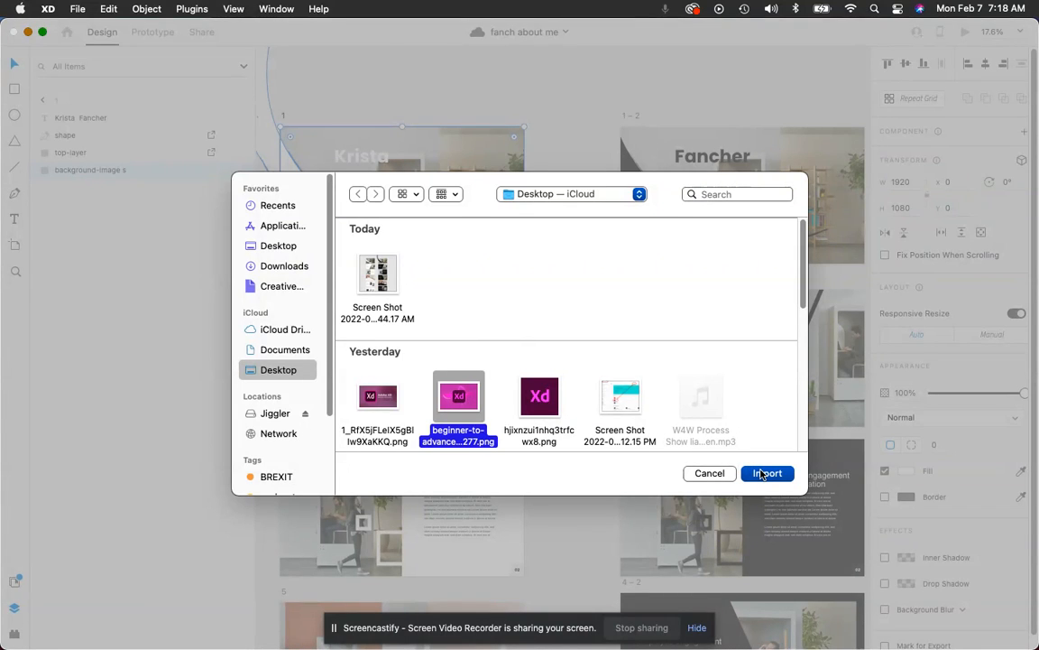
left_click(765, 473)
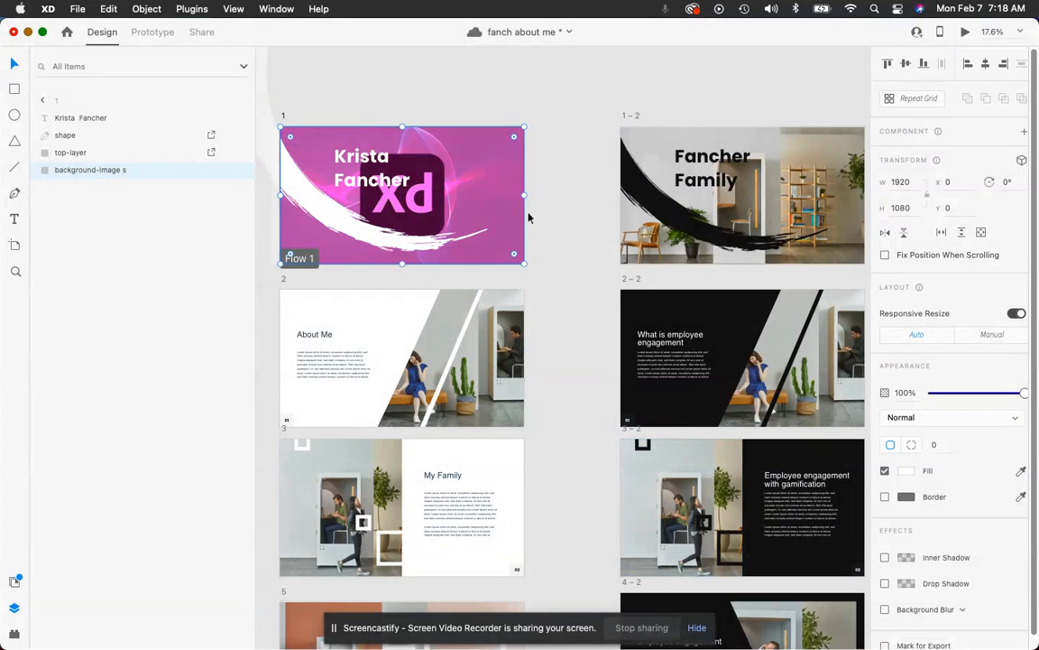
Move the white brush stroke lower and the name title to the upper-right corner of artboard 1, saving the document.
left_click(343, 224)
mouse_move(343, 223)
left_mouse_down()
mouse_move(350, 233)
mouse_move(339, 243)
mouse_move(356, 253)
left_mouse_up()
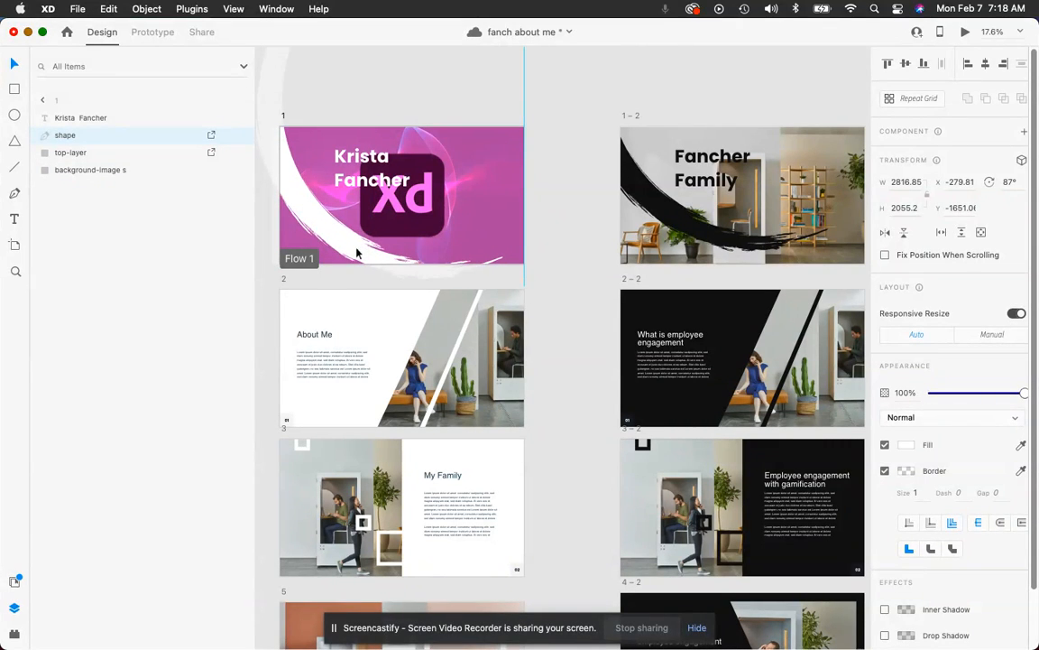
left_click(356, 160)
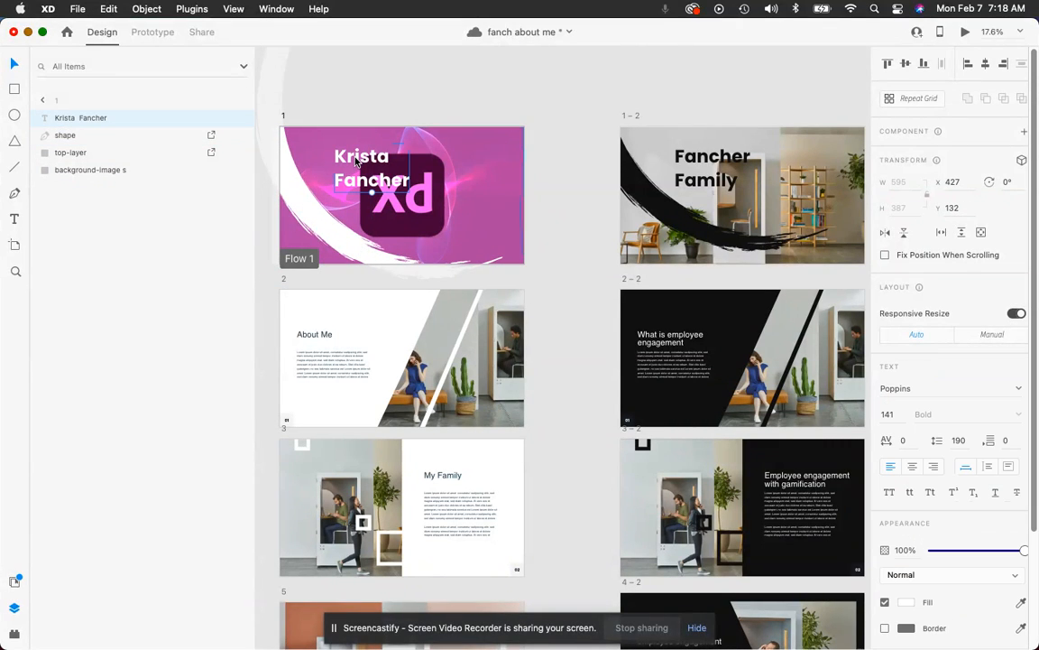
left_click_drag(356, 159, 467, 149)
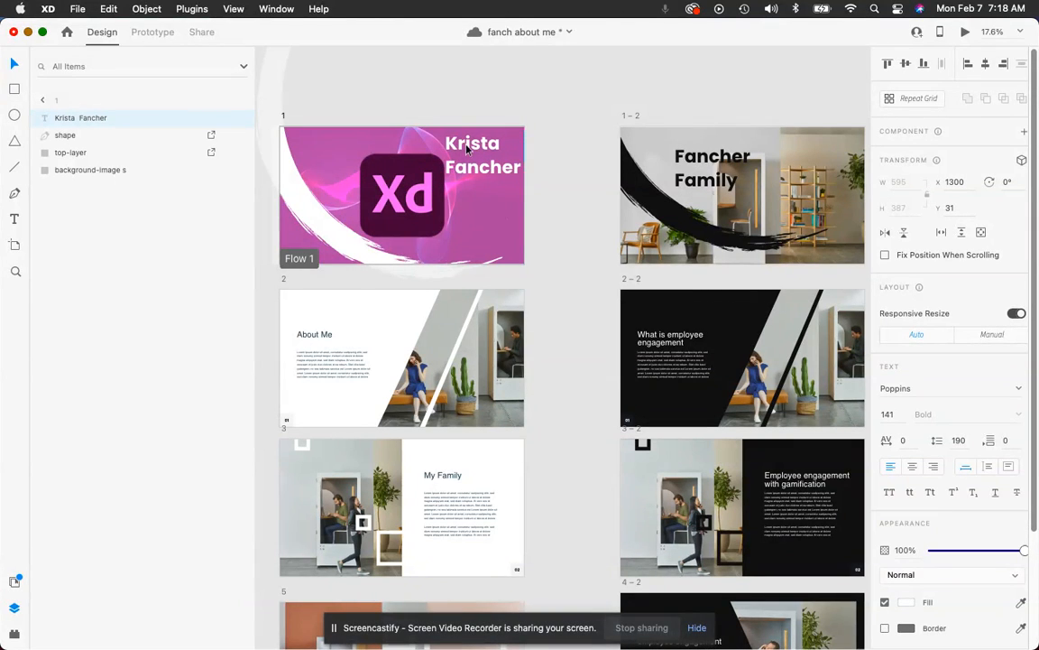
mouse_move(460, 143)
left_mouse_down()
mouse_move(316, 143)
mouse_move(466, 144)
left_mouse_up()
left_click(544, 174)
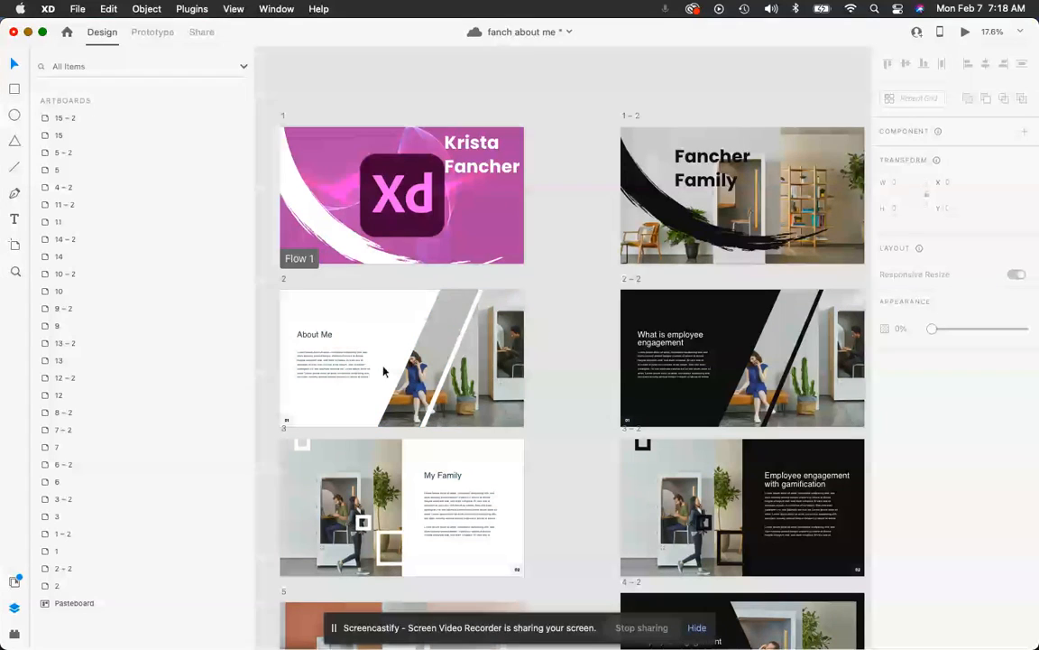
key("super+s")
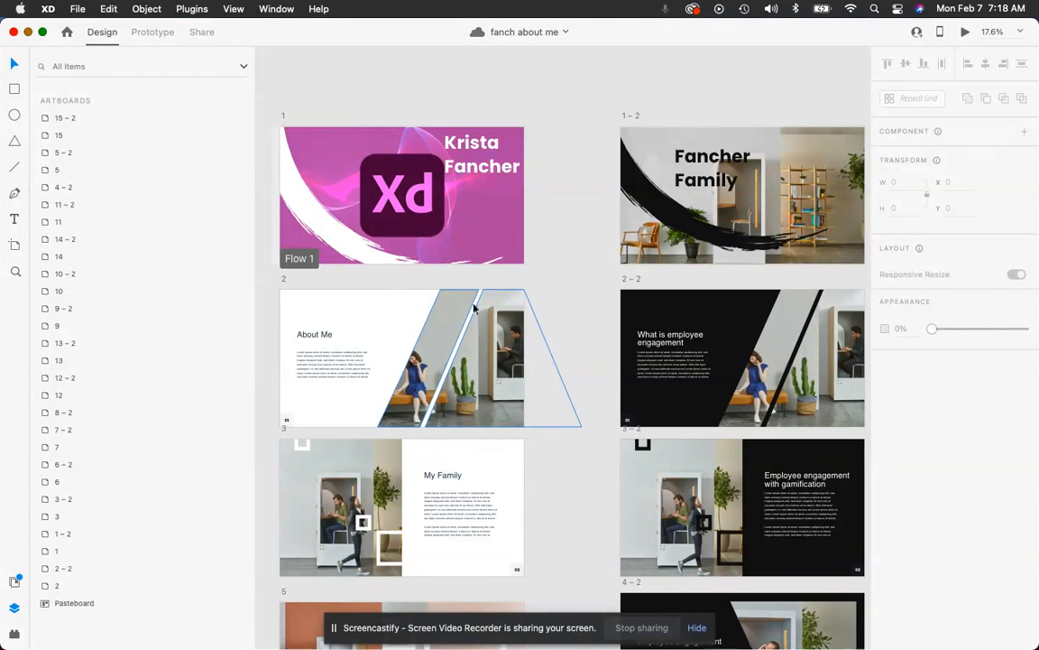
Replace artboard 1's background image with the Design Briefs screenshot from the Desktop and move the name title to about X 268, Y 197.
left_click(468, 234)
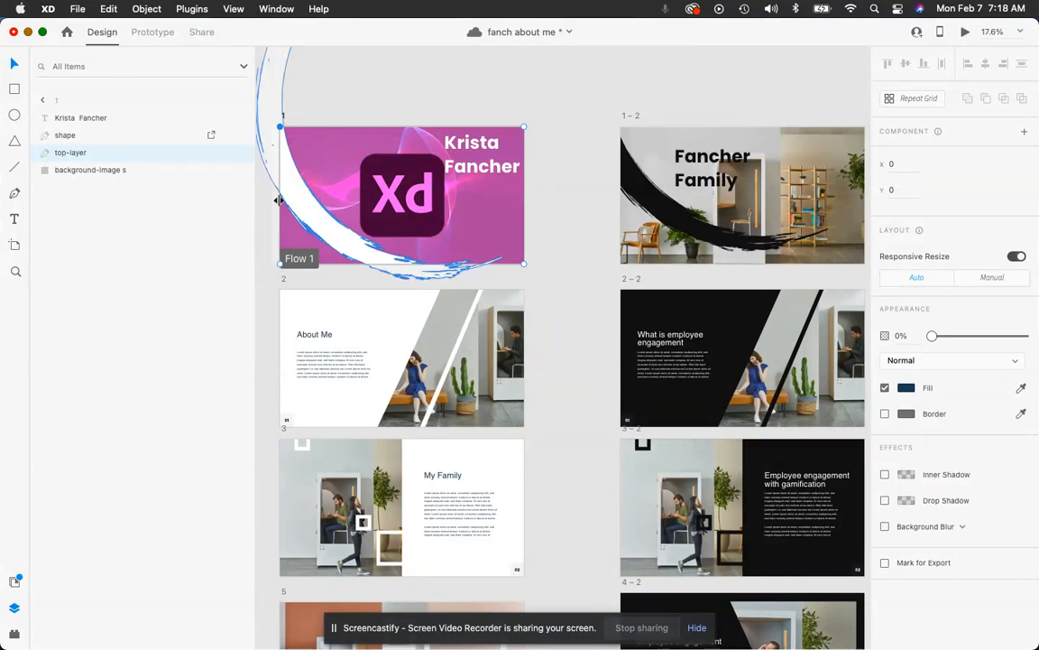
right_click(106, 171)
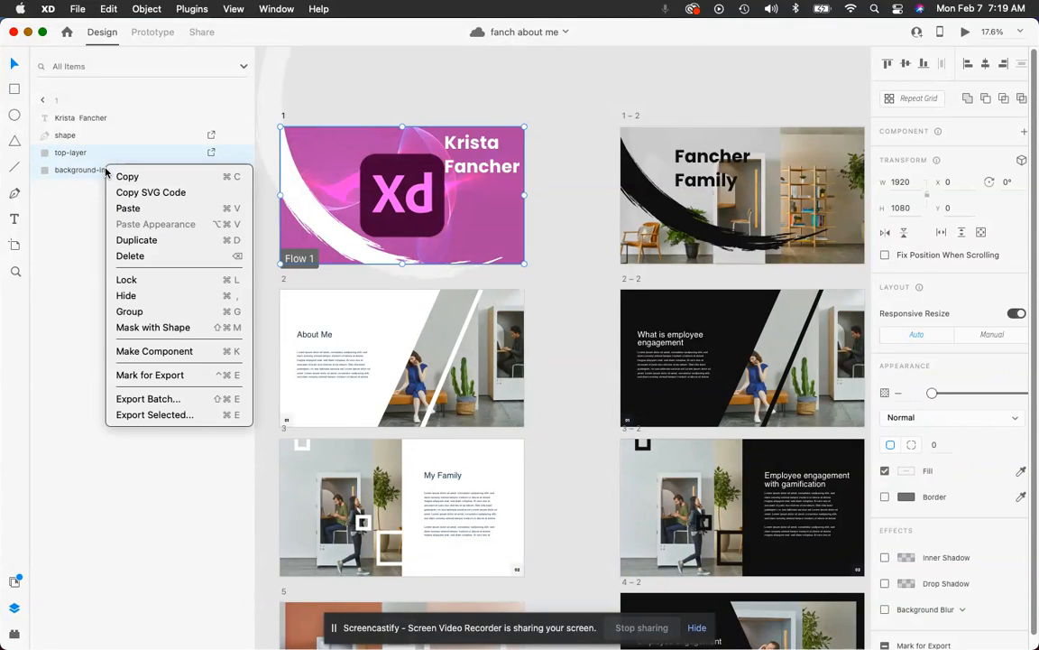
left_click(91, 170)
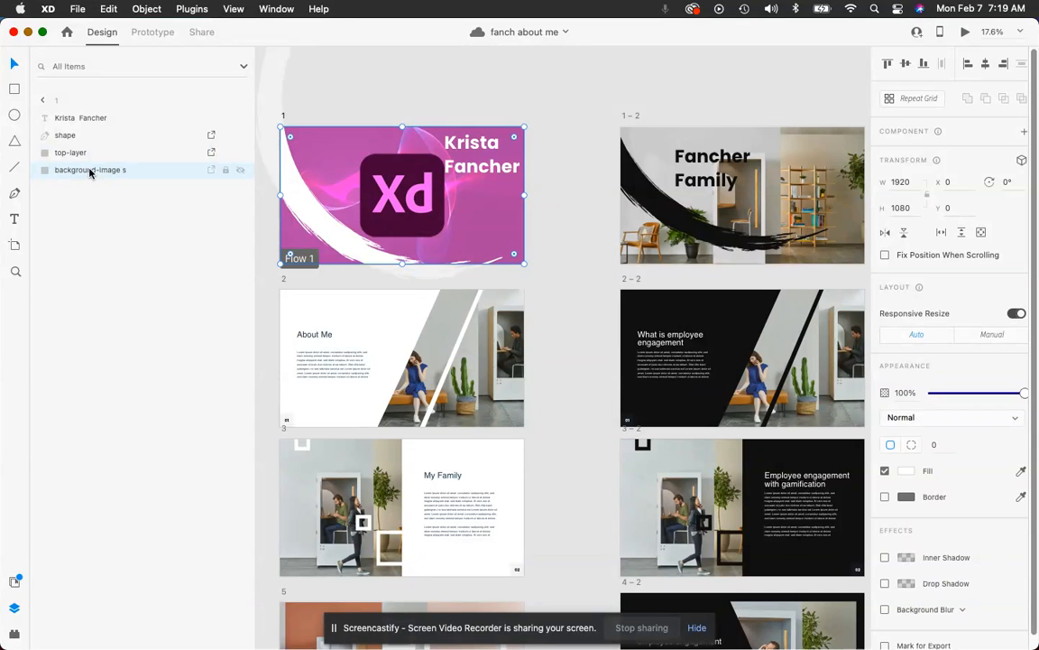
right_click(90, 172)
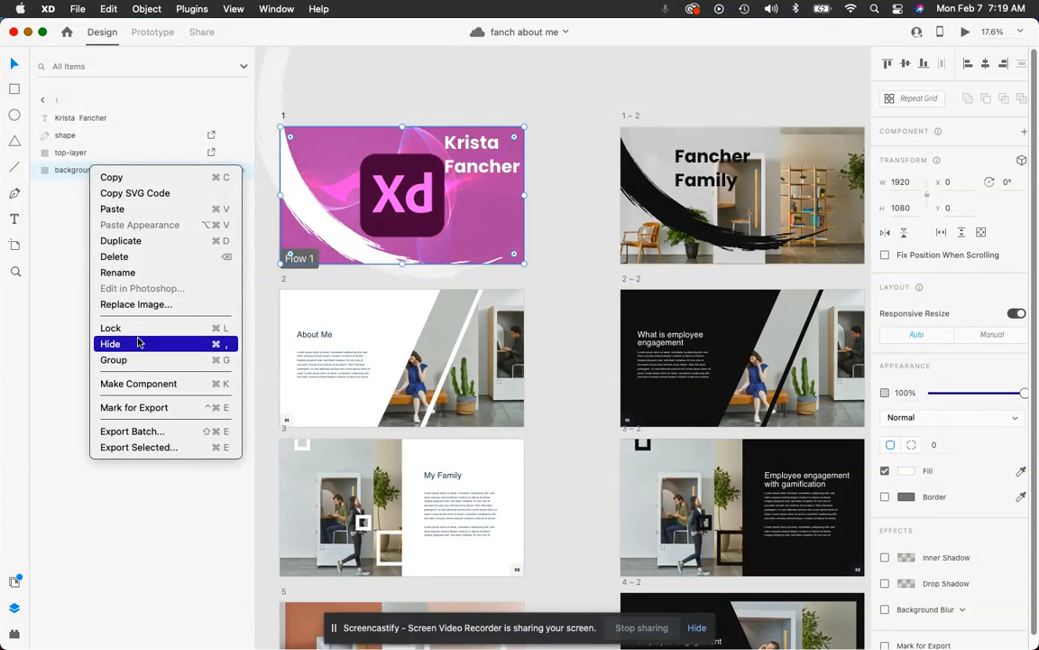
left_click(139, 308)
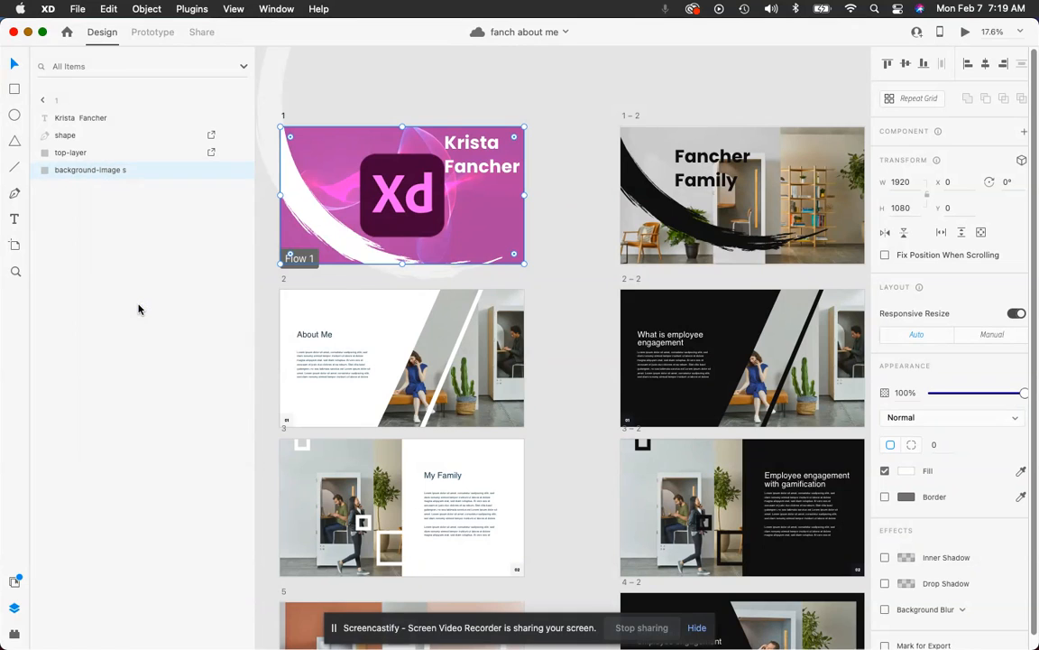
scroll(461, 294, "down", 2)
scroll(461, 295, "down", 5)
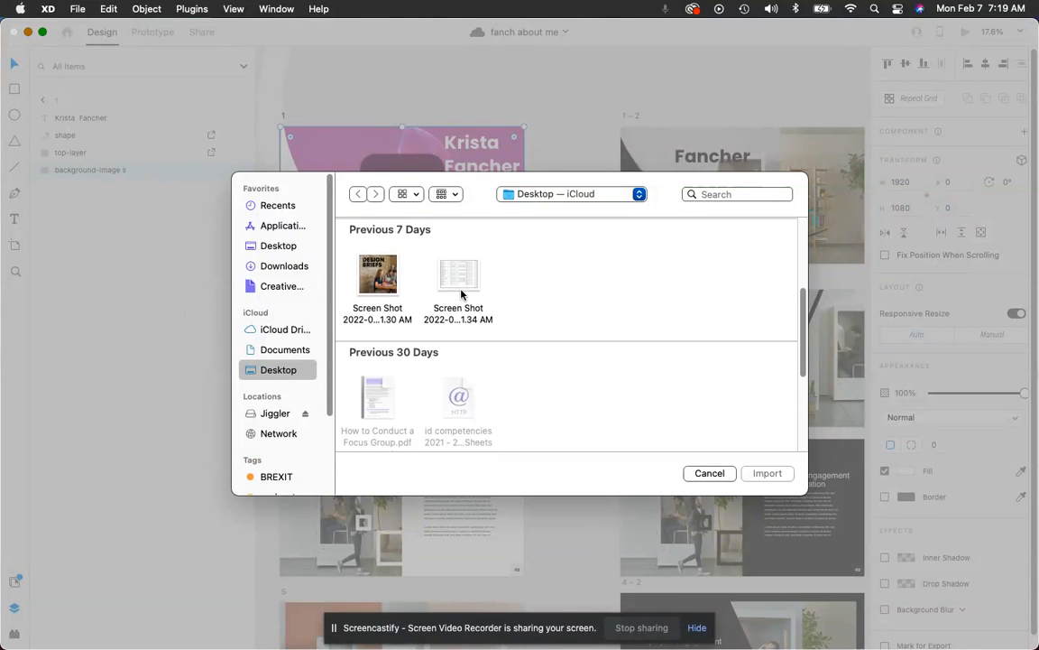
scroll(462, 291, "up", 1)
left_click(377, 287)
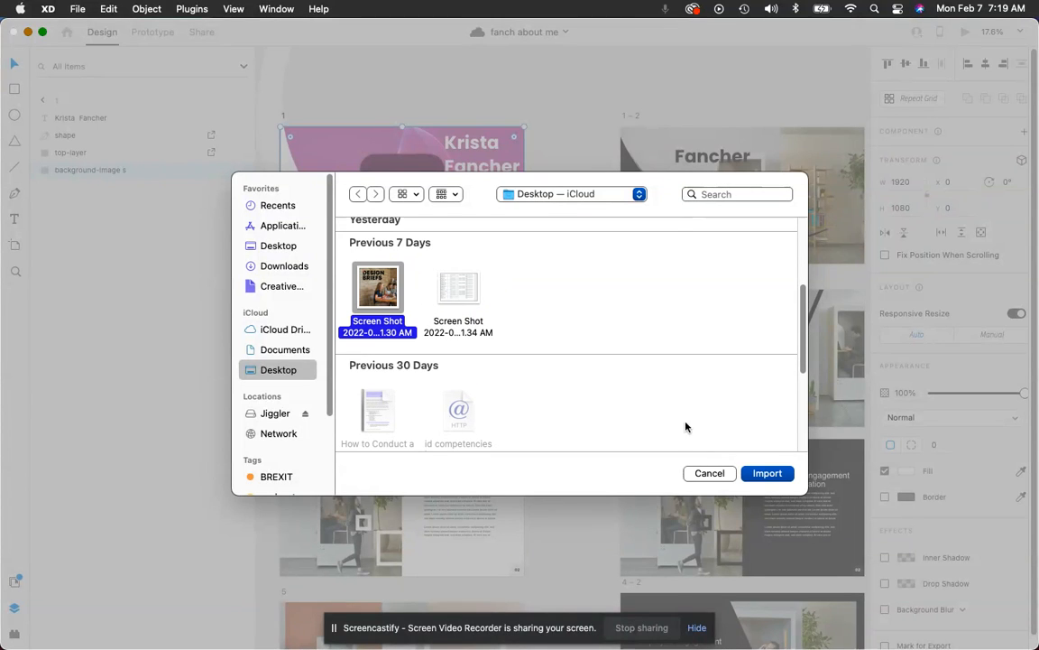
left_click(758, 473)
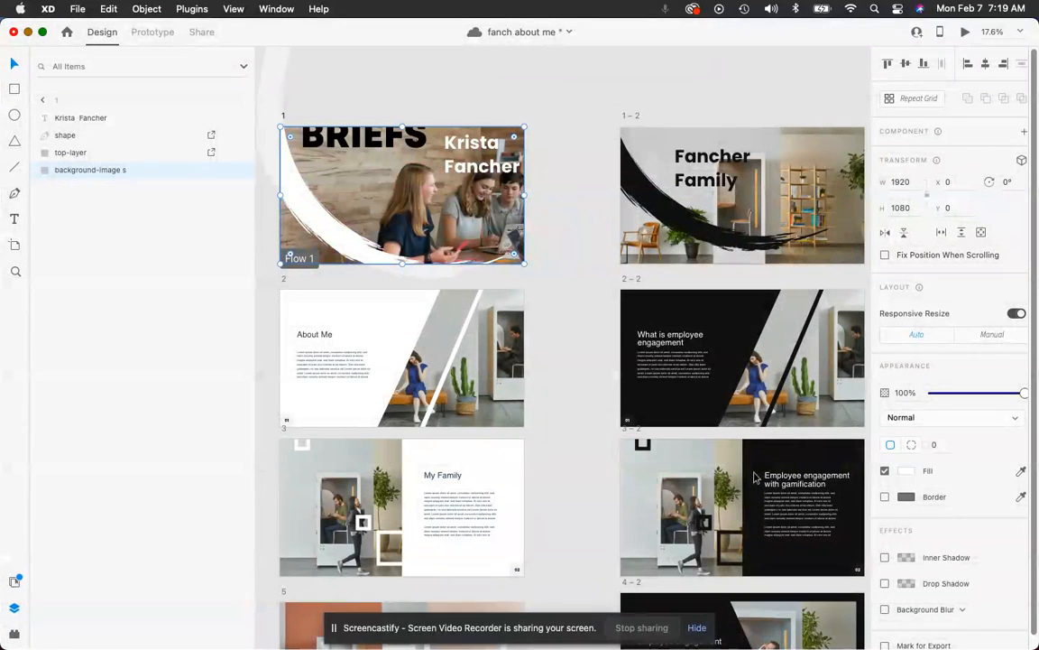
left_click_drag(473, 150, 342, 171)
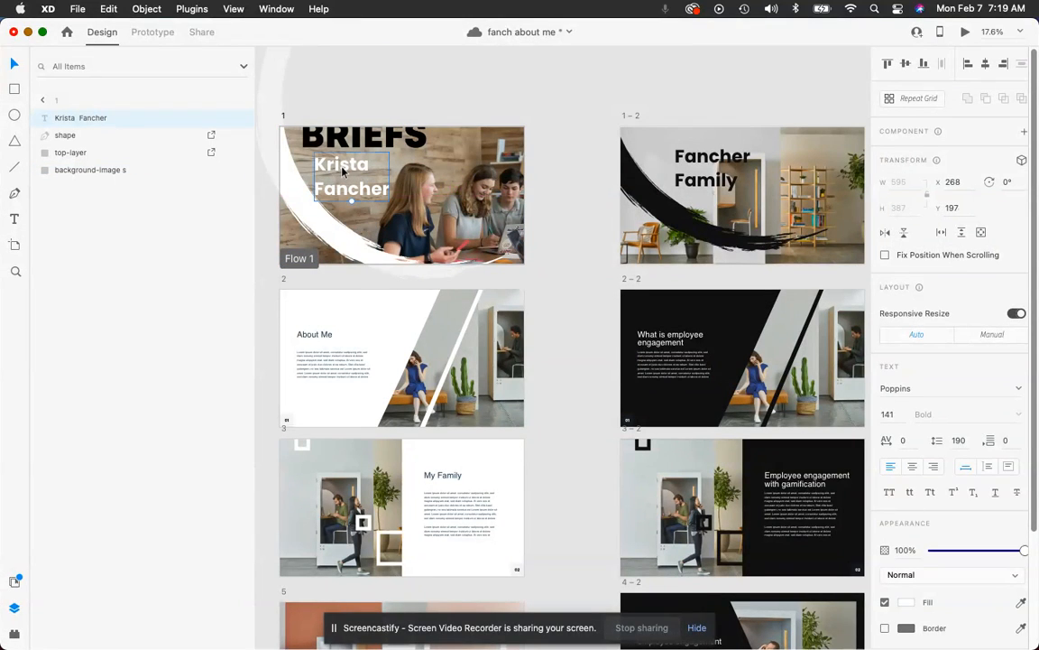
left_click(568, 130)
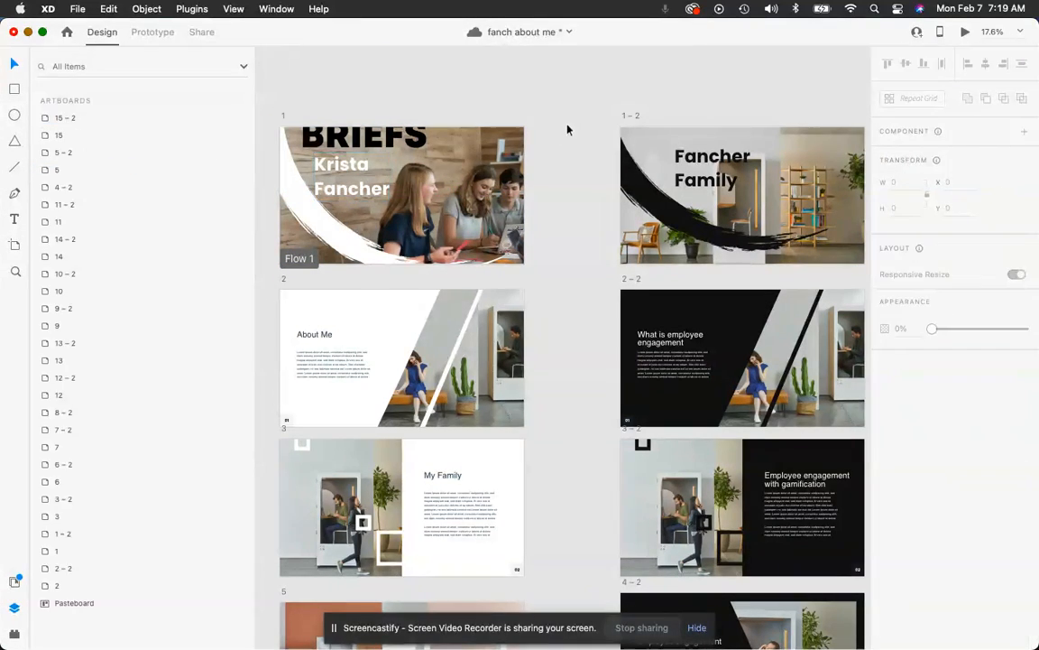
Replace artboard 2's image with the multicoloured logo screenshot "Screen Shot 2020-0...14.47 PM" from the "Logos - p" folder and move it to about X 744, Y 0.
left_click(370, 331)
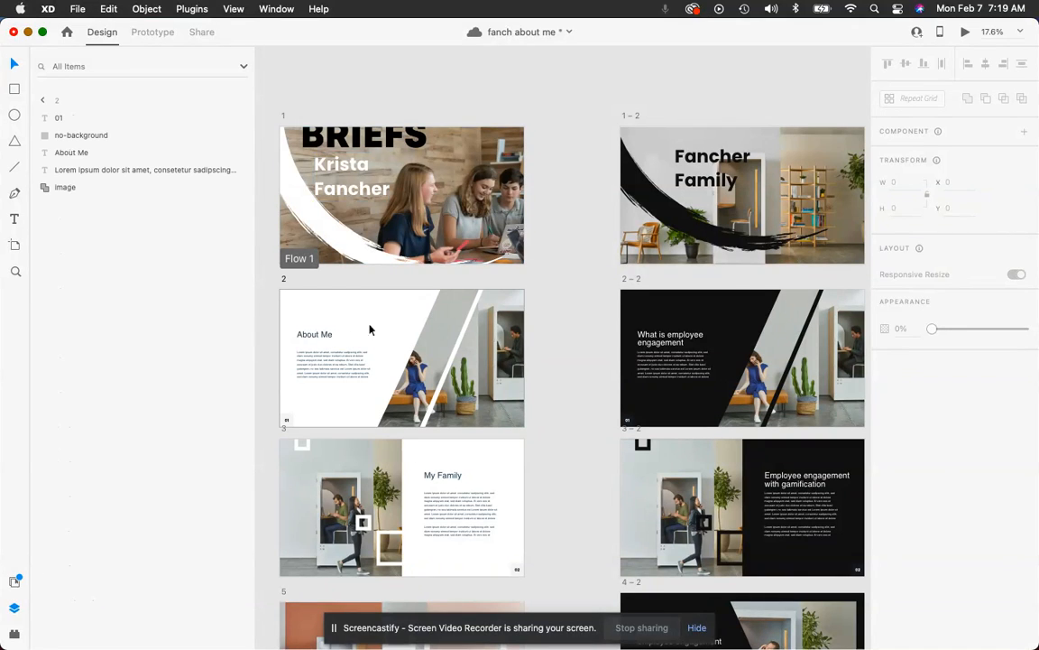
left_click(475, 351)
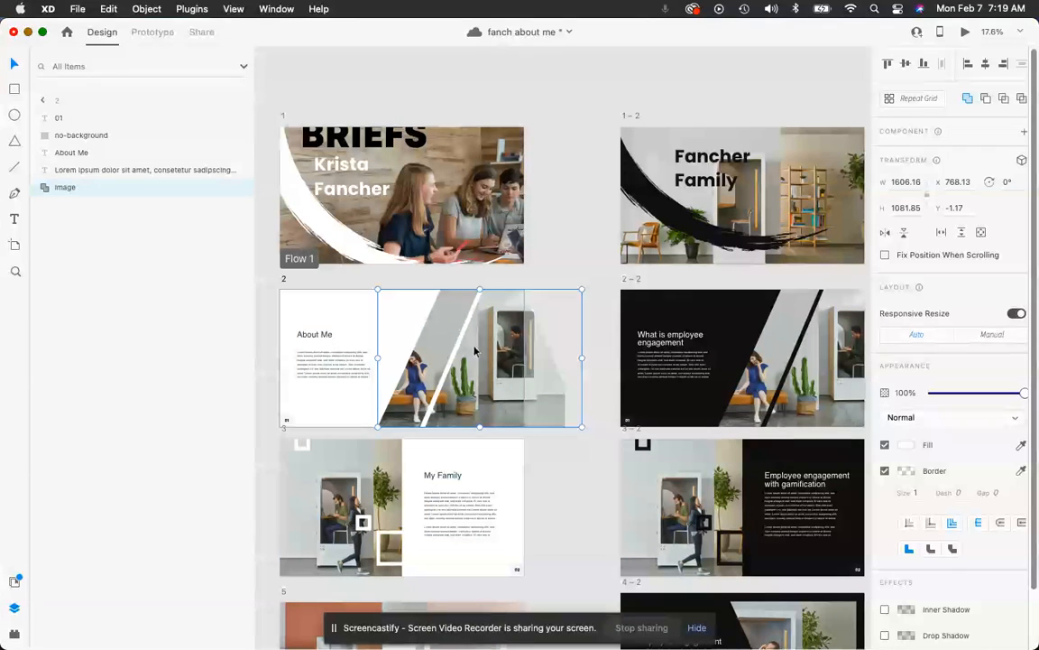
right_click(66, 193)
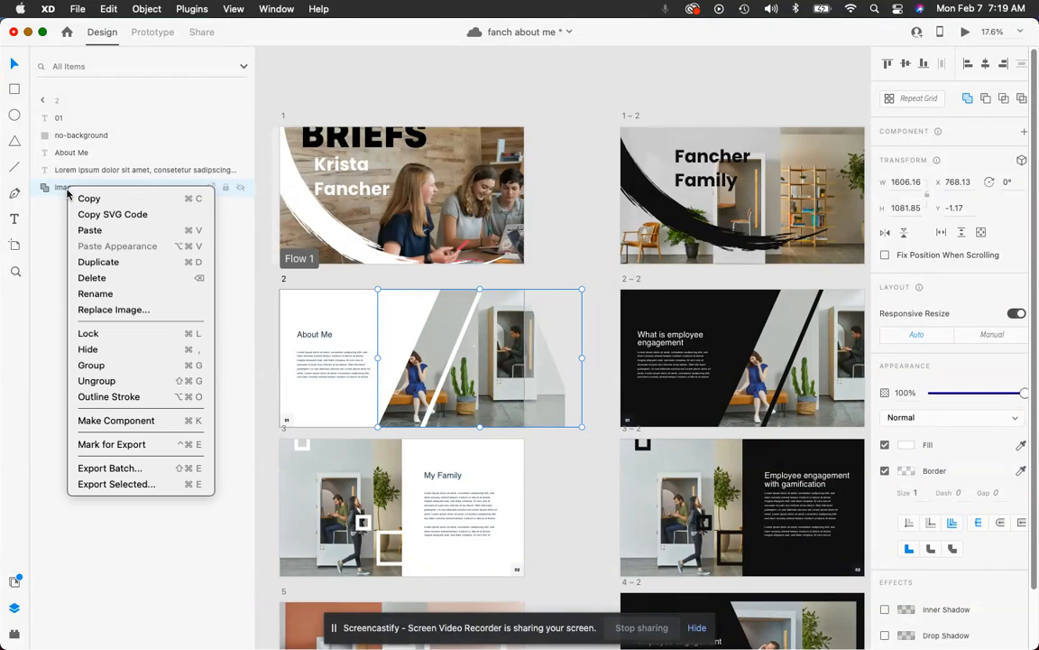
left_click(107, 311)
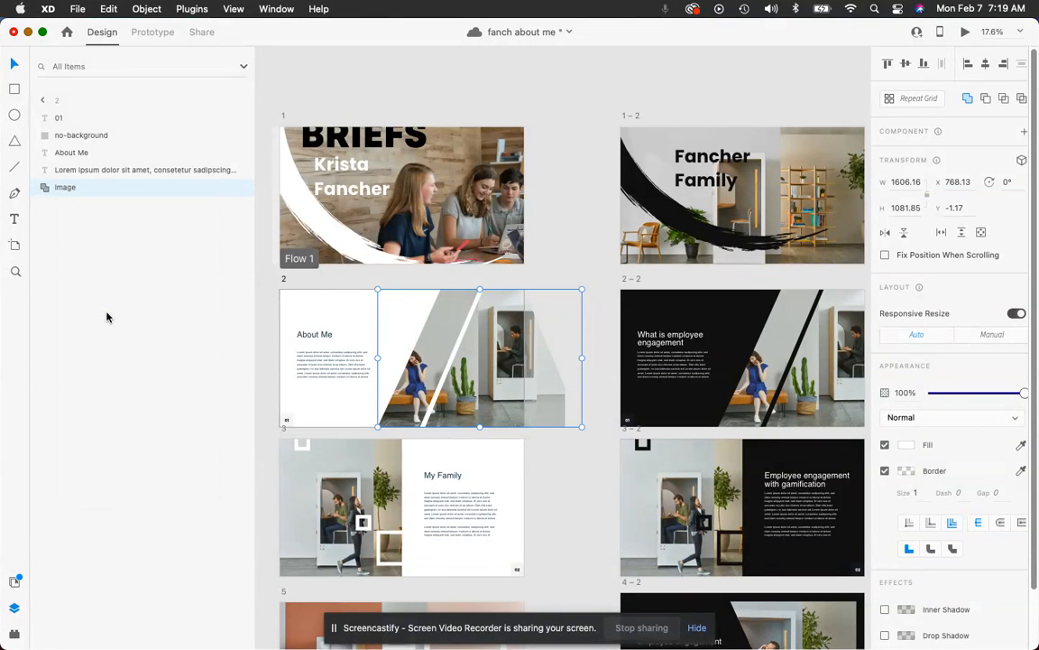
scroll(442, 320, "down", 2)
scroll(464, 315, "down", 4)
scroll(464, 317, "down", 3)
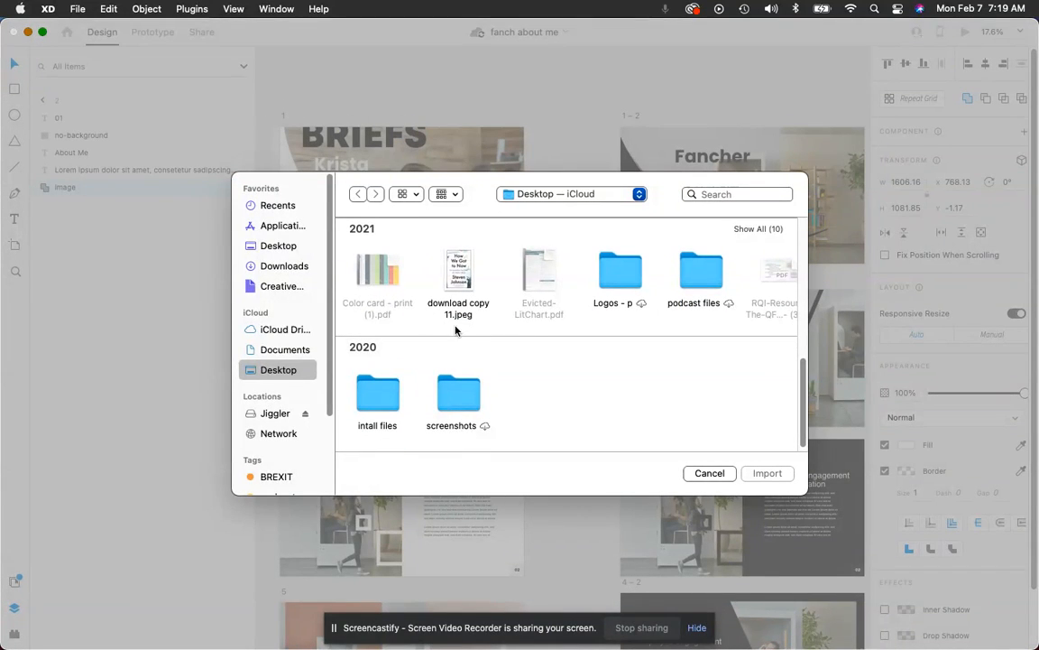
scroll(528, 336, "down", 1)
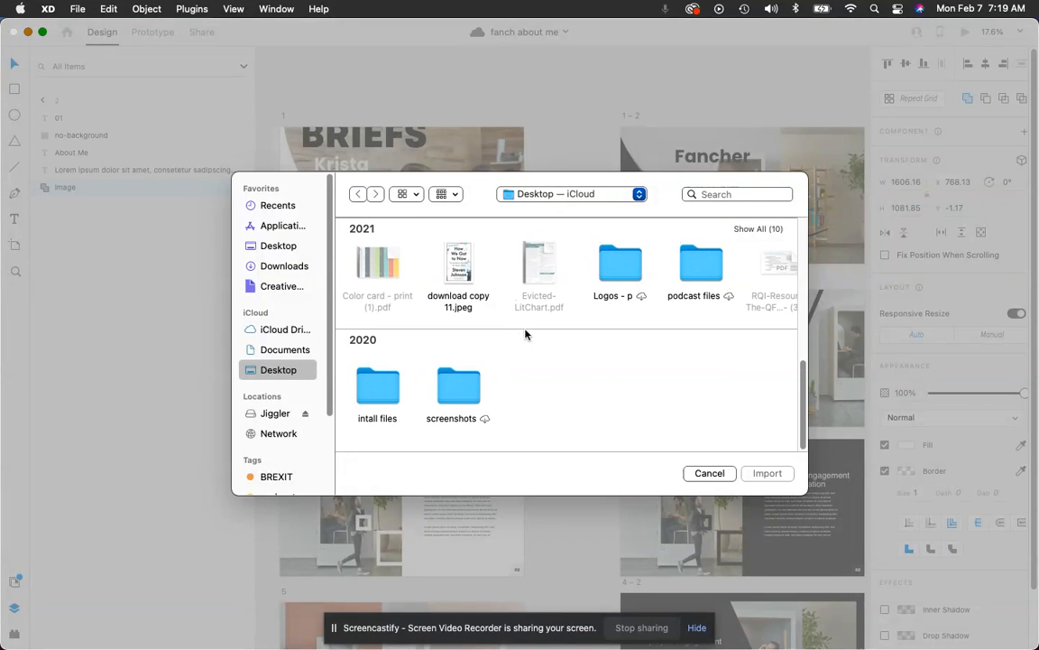
double_click(620, 263)
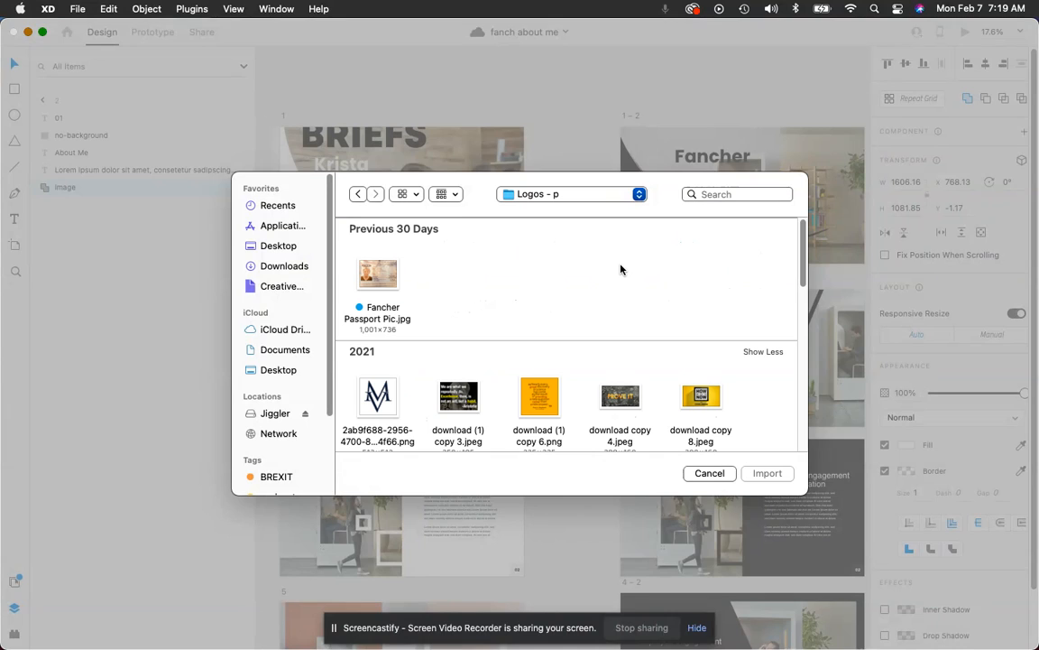
scroll(588, 290, "down", 5)
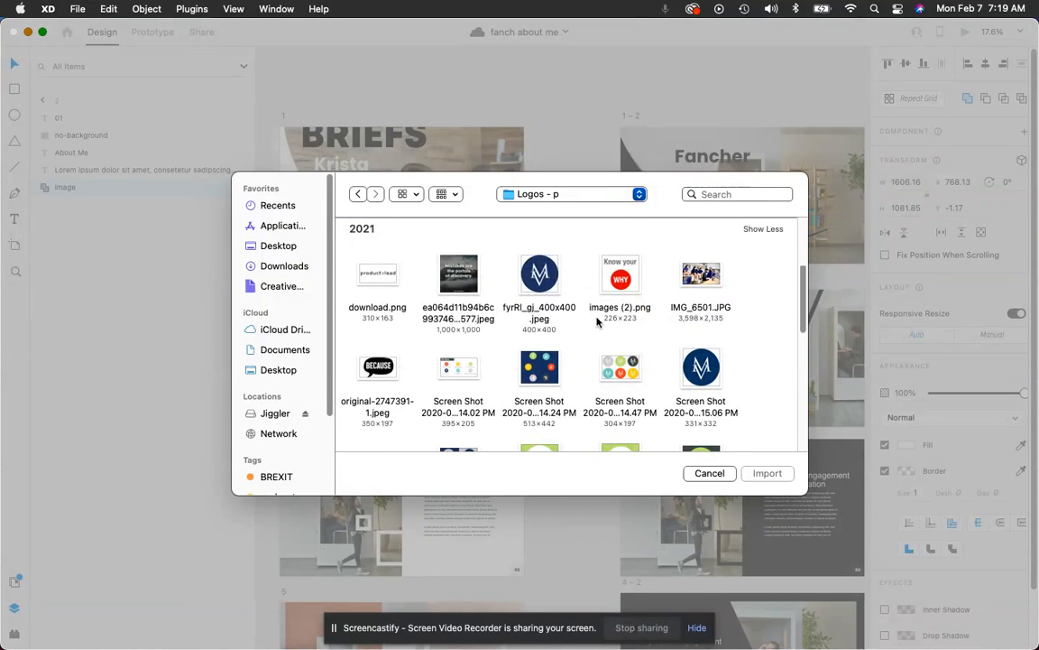
left_click(620, 366)
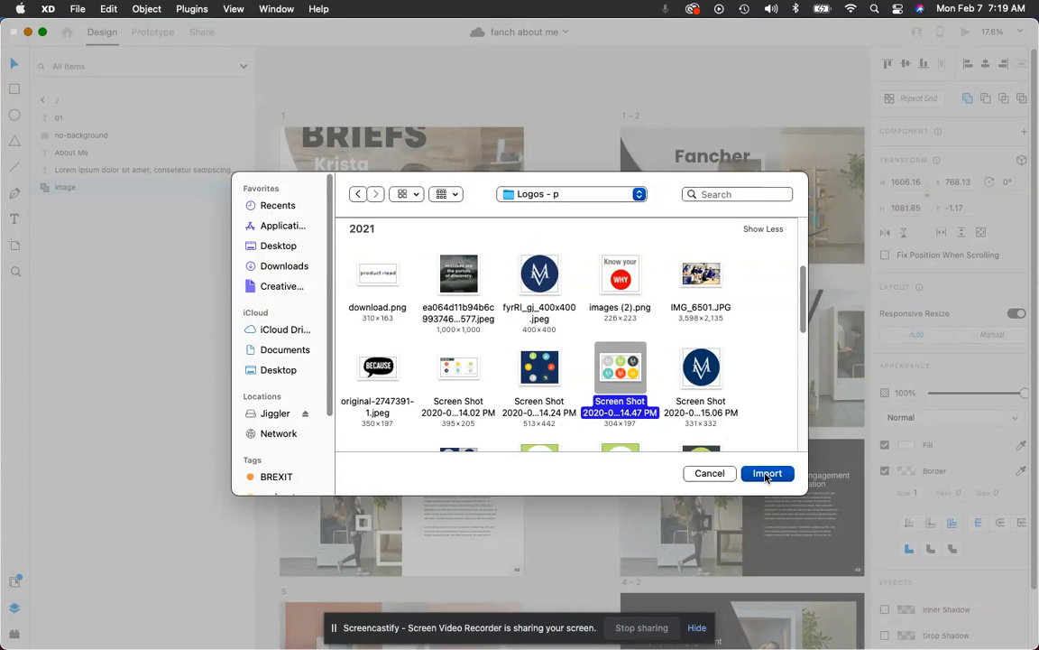
left_click(767, 474)
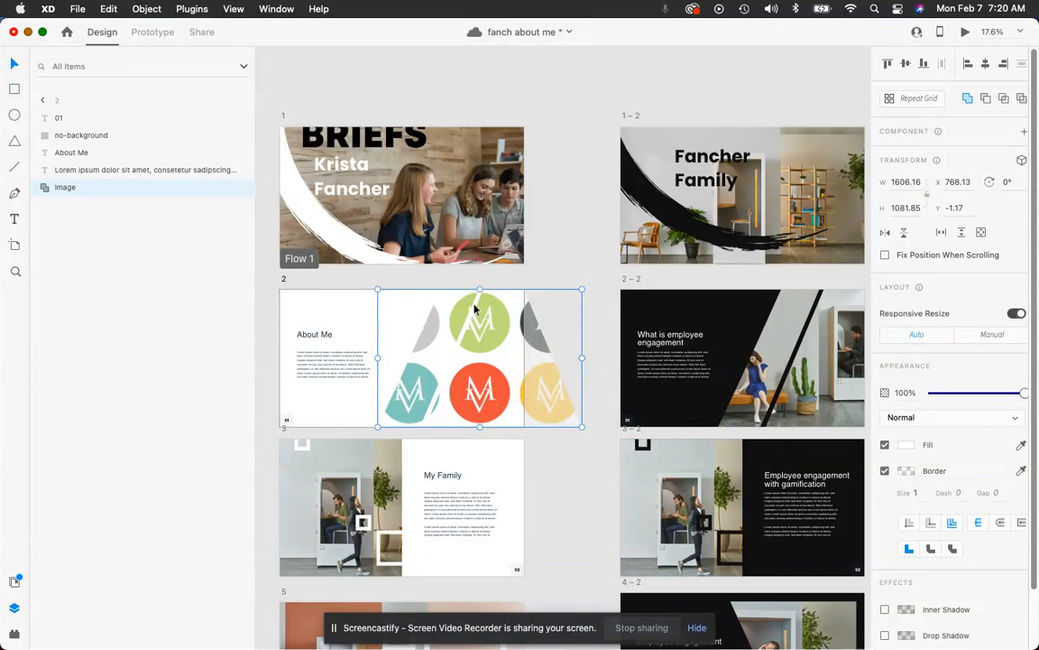
mouse_move(501, 361)
left_mouse_down()
mouse_move(471, 364)
mouse_move(499, 365)
left_mouse_up()
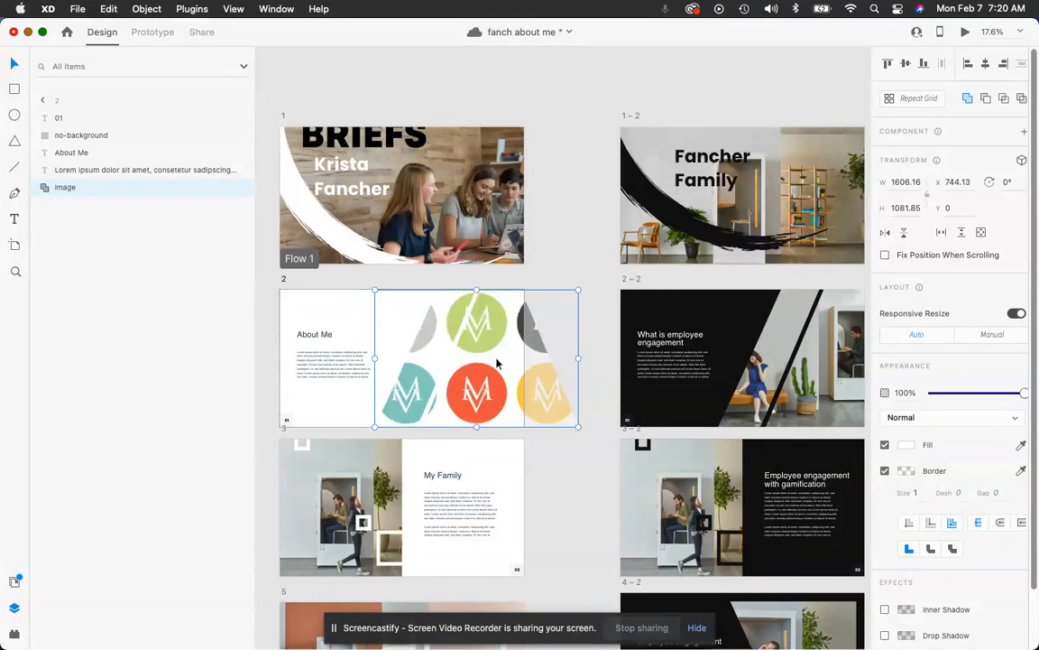
left_click(571, 224)
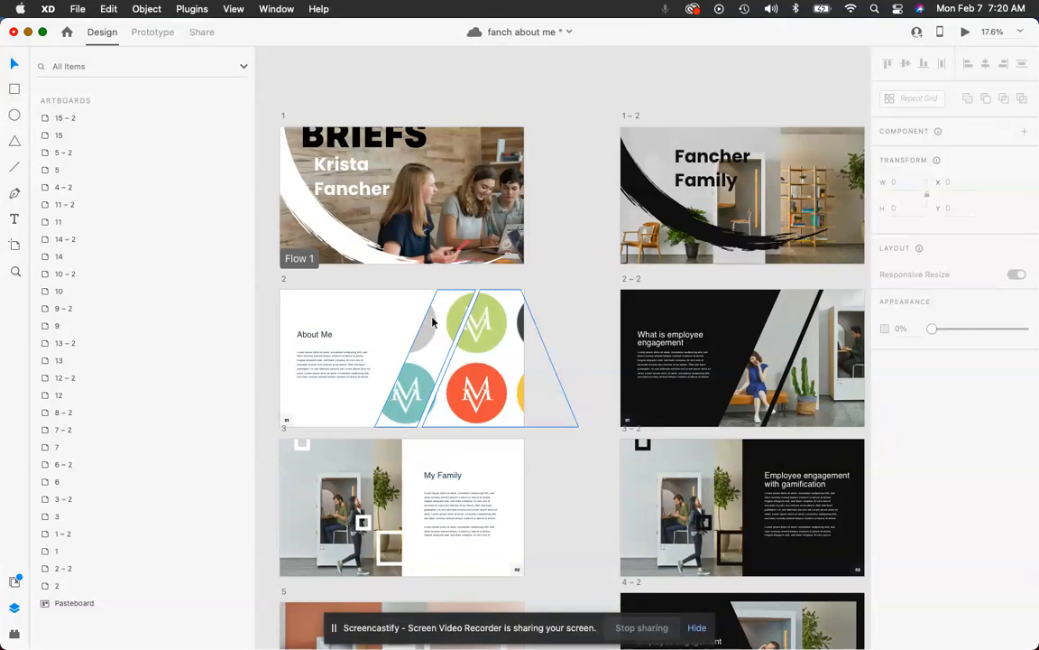
Fill artboard 2's background with the green #C0DB7A sampled from the green logo circle in its image.
left_click(397, 333)
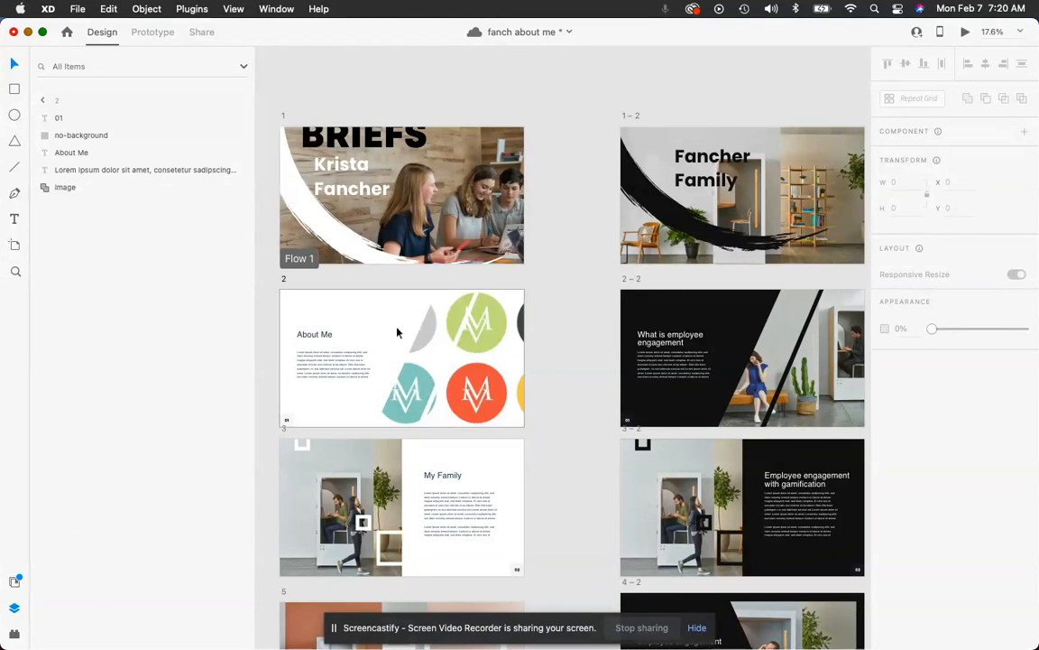
left_click(397, 333)
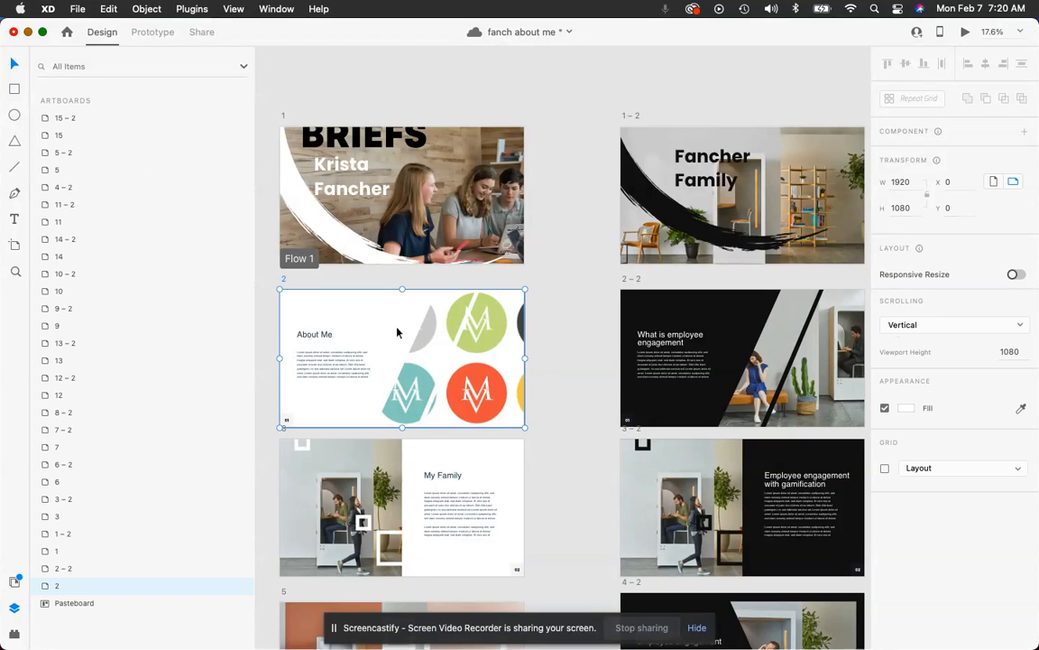
double_click(397, 333)
left_click(397, 333)
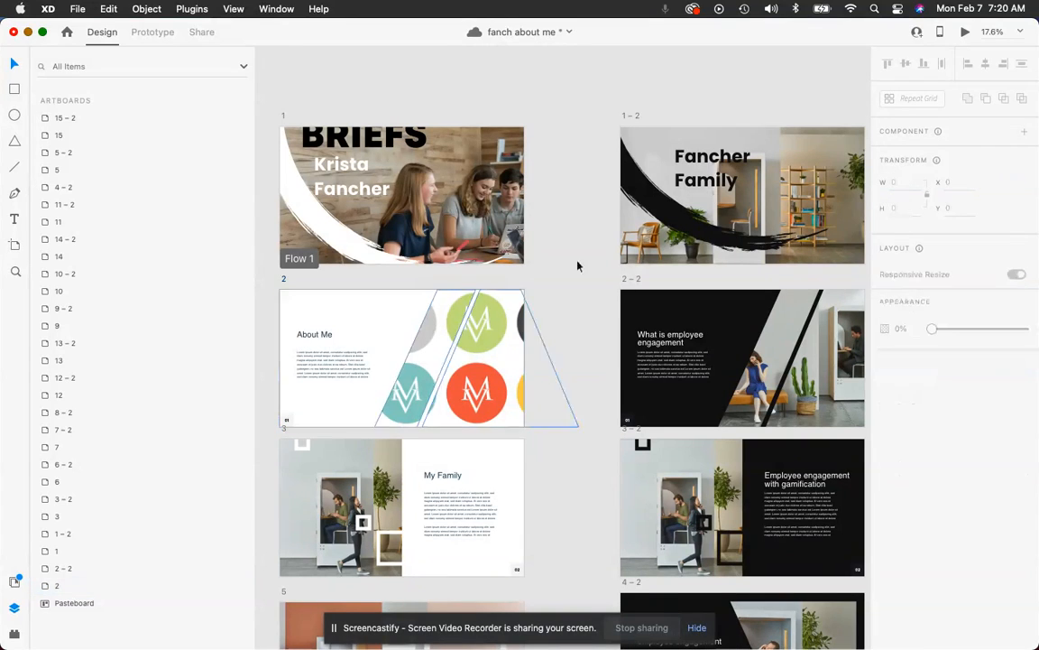
left_click(387, 332)
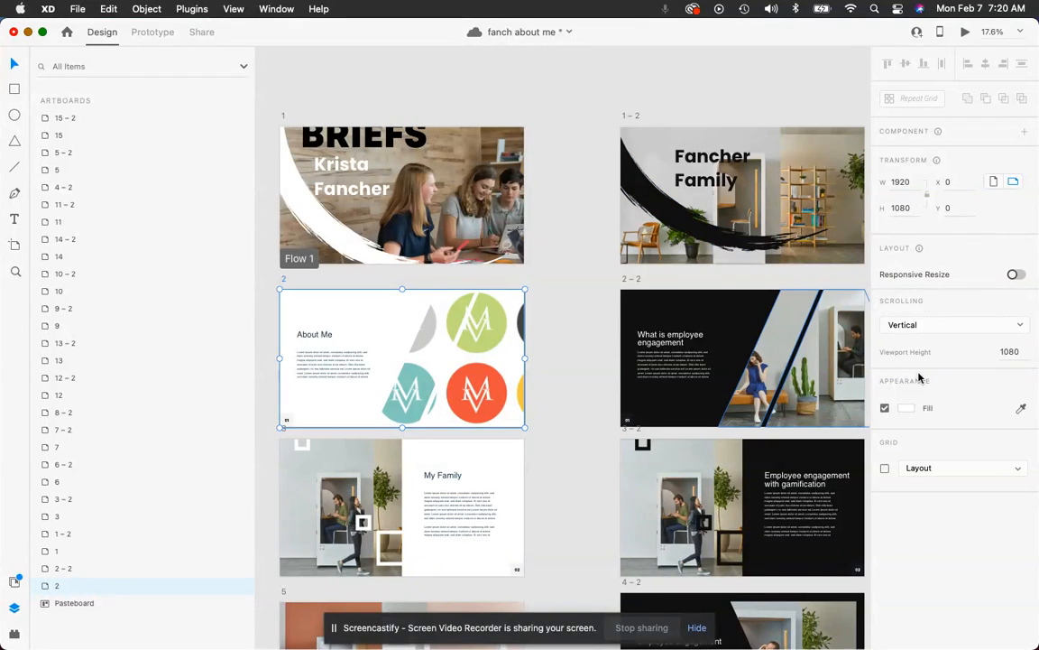
left_click(906, 408)
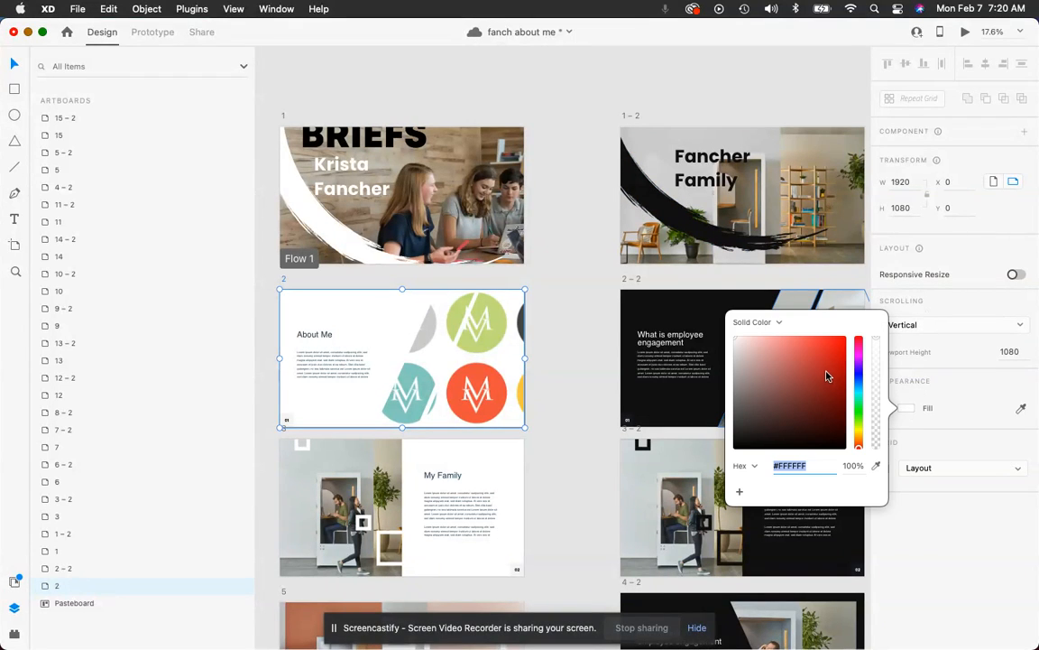
left_click(877, 466)
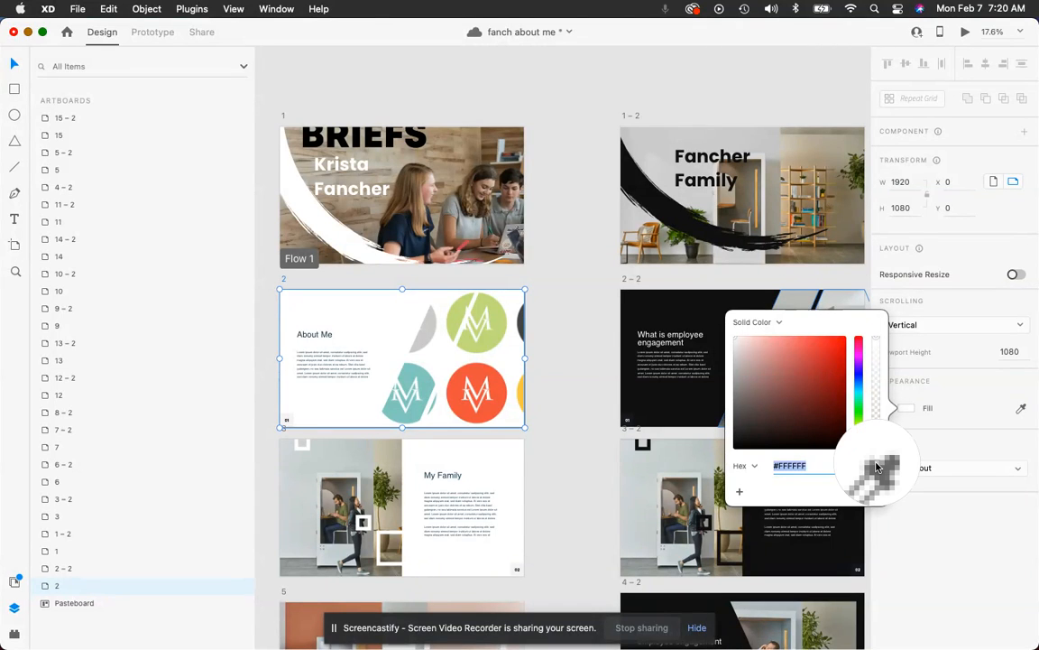
left_click(478, 321)
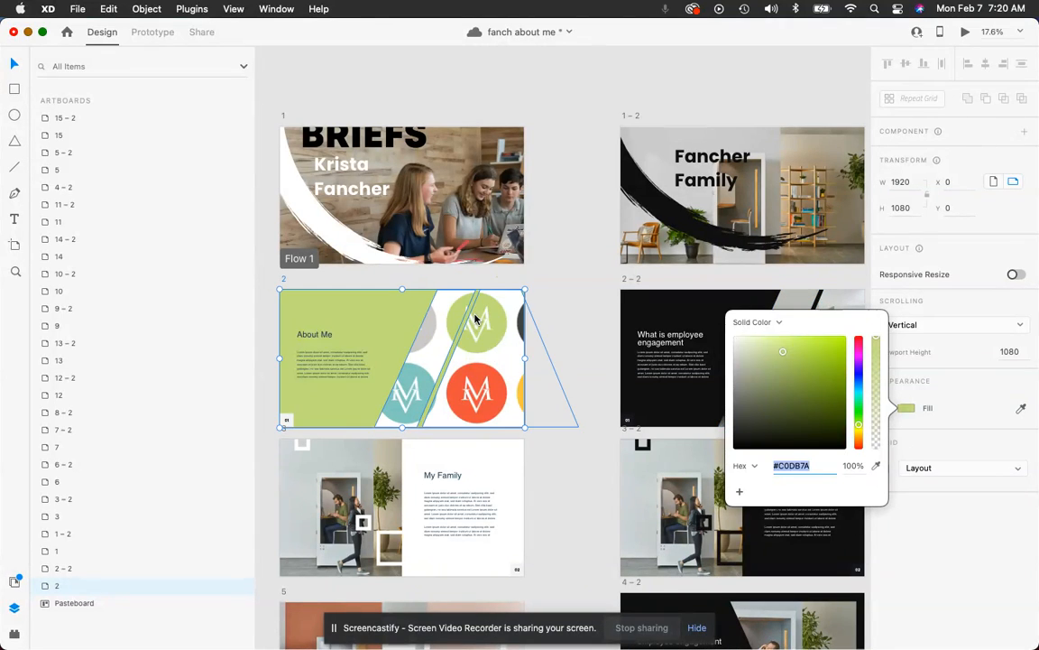
left_click(578, 325)
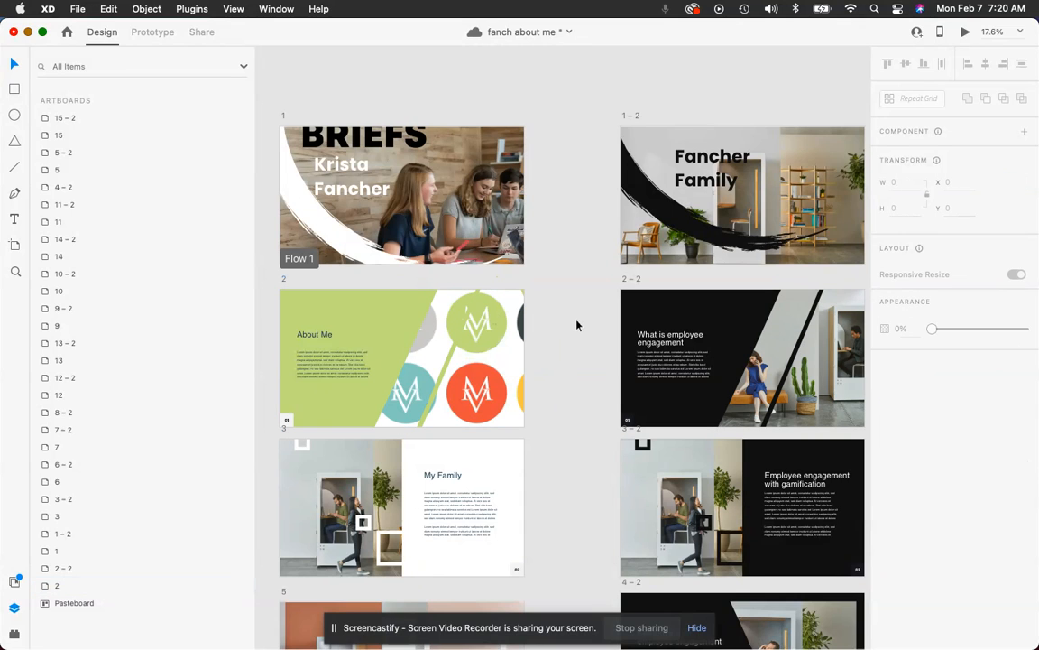